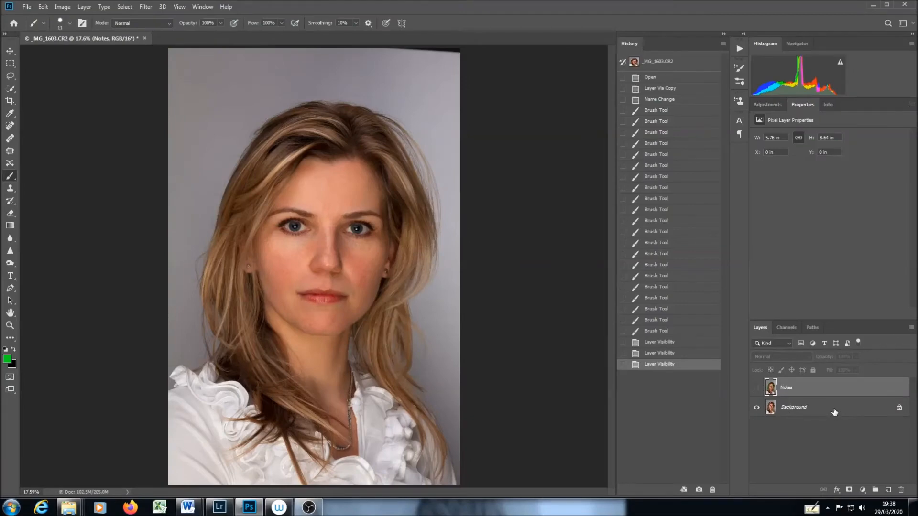
# Add a Hue/Saturation adjustment layer directly above the Background layer.
pyautogui.click(837, 413)
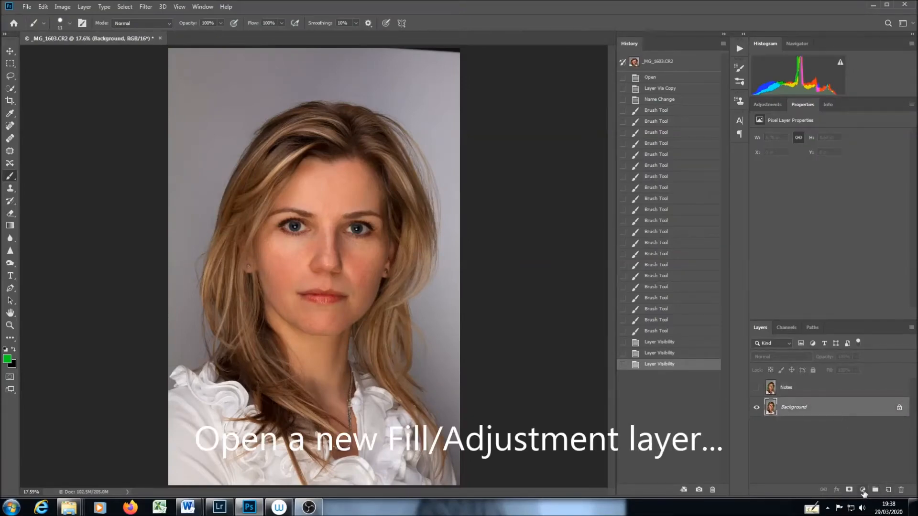
pyautogui.click(863, 490)
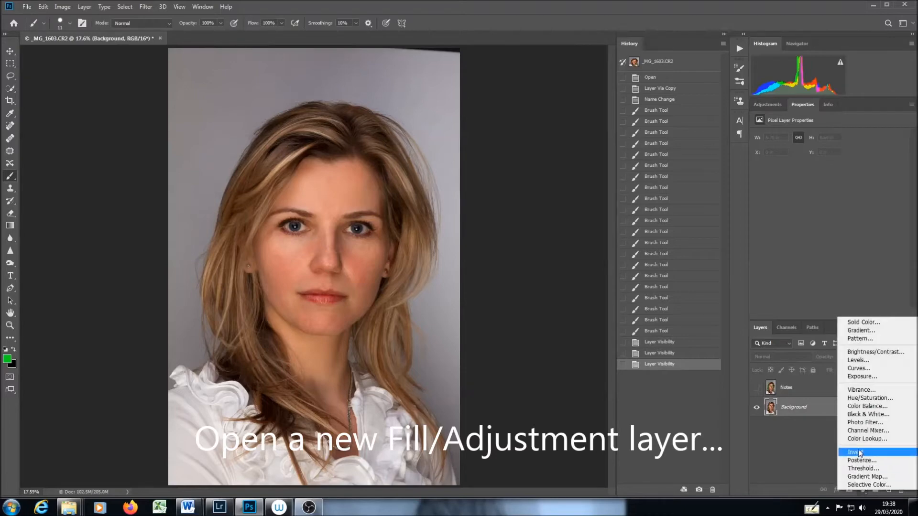
pyautogui.click(863, 398)
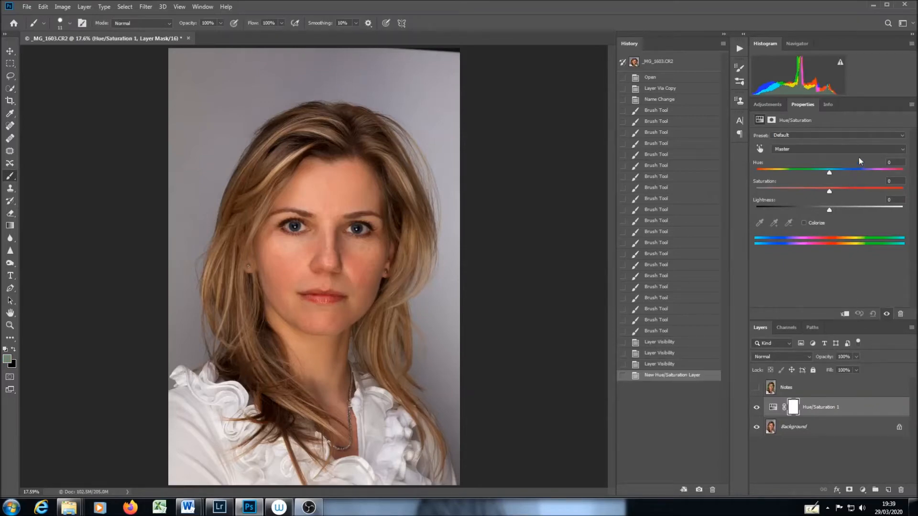
# Target the Reds in the Hue/Saturation adjustment, with Hue at +100 and Saturation at +50.
pyautogui.click(901, 151)
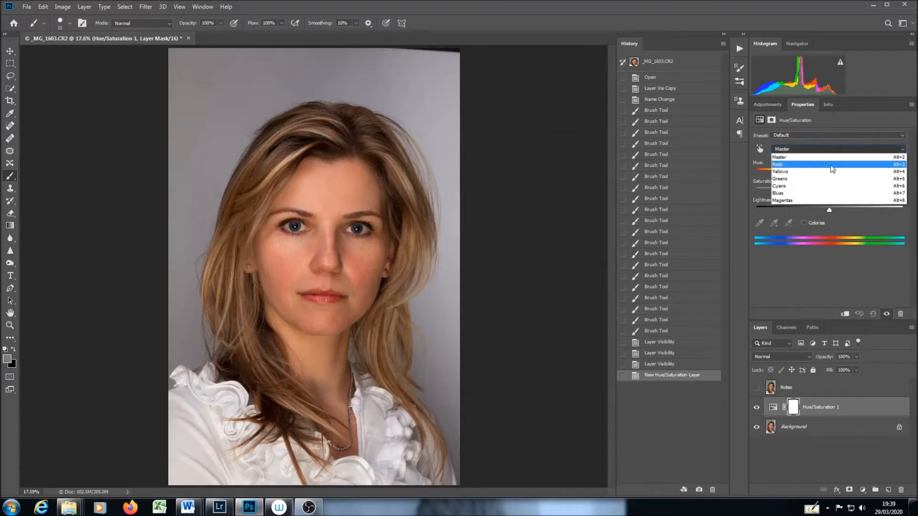
pyautogui.click(829, 165)
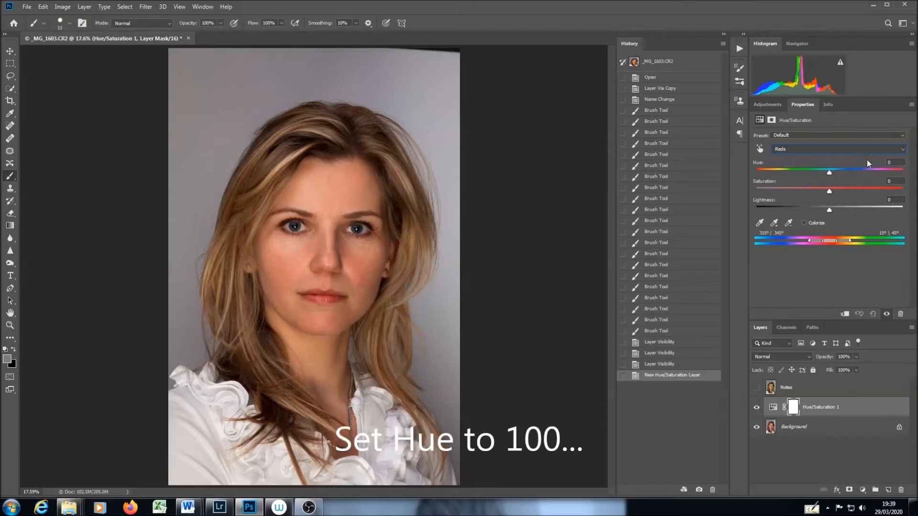
pyautogui.click(890, 162)
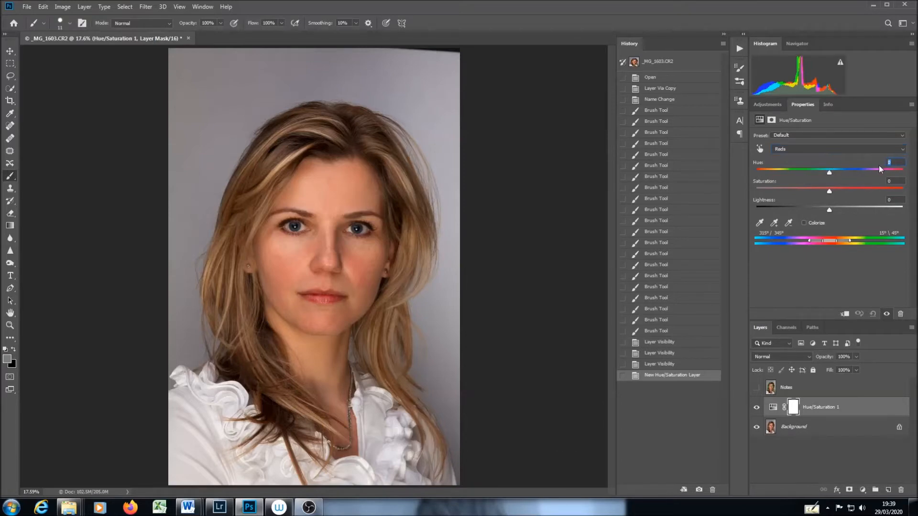
pyautogui.write('100')
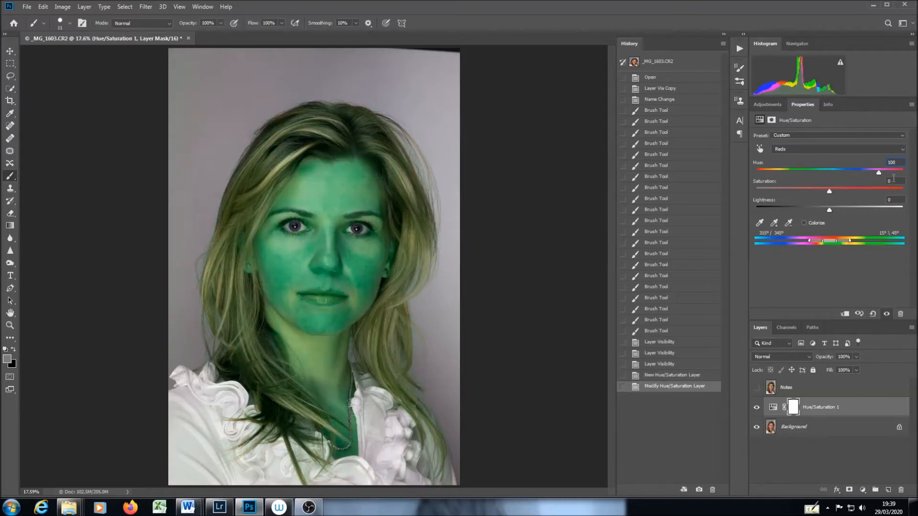
pyautogui.click(894, 181)
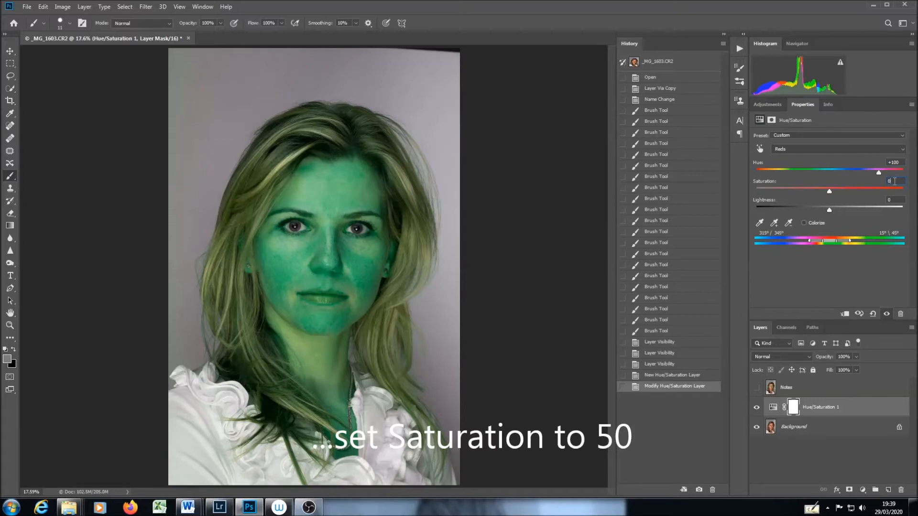
pyautogui.write('50')
pyautogui.press('Return')
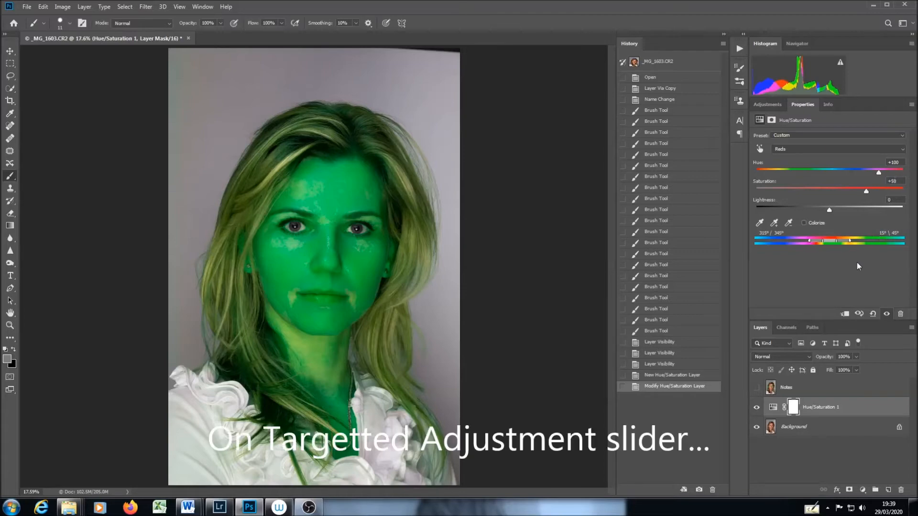
# Narrow and shift the Reds colour range to 316°/342° and 355°\21° so it isolates the reddest skin areas.
pyautogui.moveTo(837, 241); pyautogui.dragTo(826, 242)
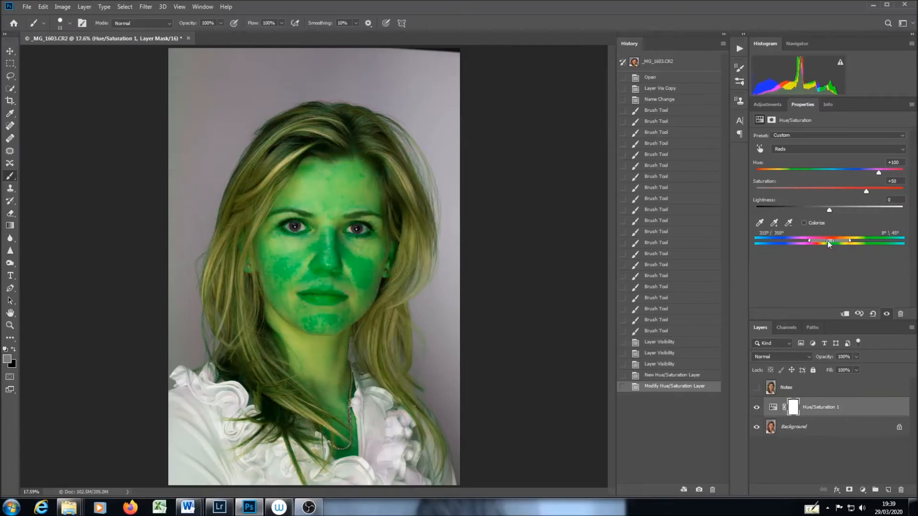
pyautogui.moveTo(811, 243); pyautogui.dragTo(818, 243)
pyautogui.moveTo(850, 240); pyautogui.dragTo(844, 240)
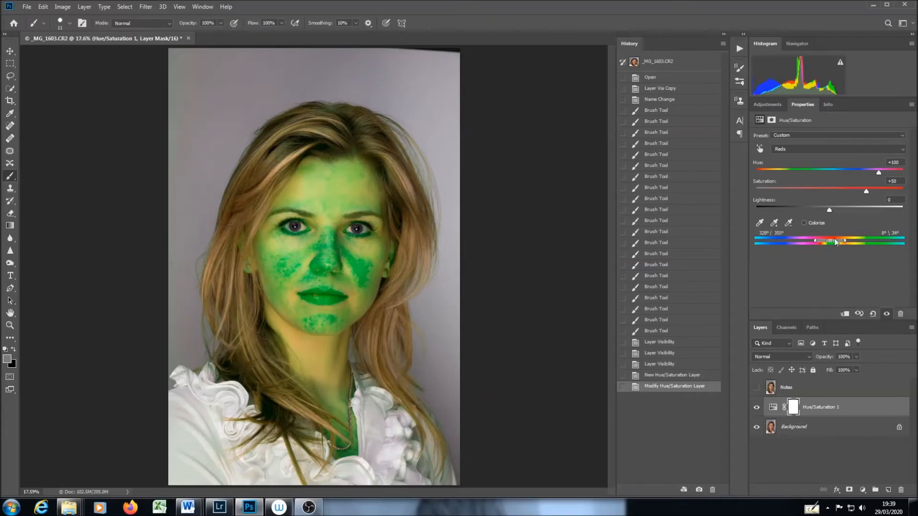
pyautogui.moveTo(830, 240)
pyautogui.mouseDown()
pyautogui.moveTo(845, 240)
pyautogui.moveTo(792, 243)
pyautogui.moveTo(836, 239)
pyautogui.moveTo(825, 240)
pyautogui.mouseUp()
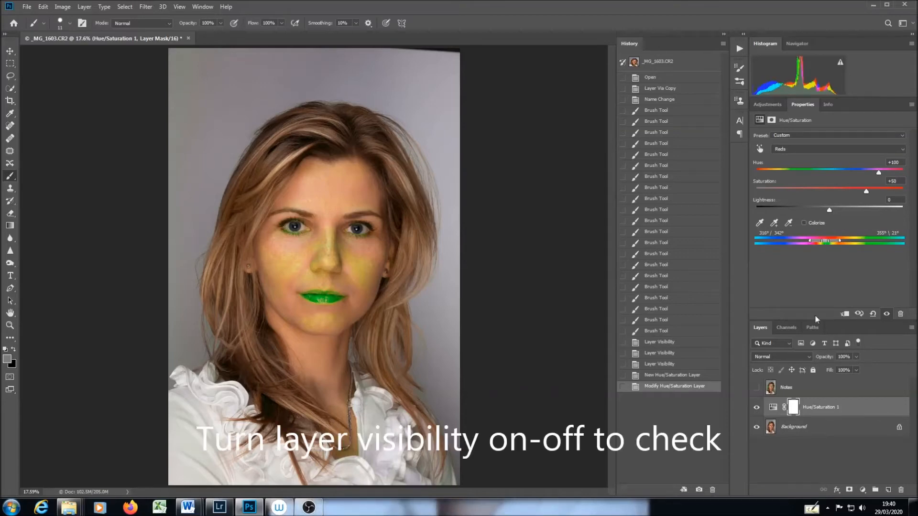
# Compare the portrait with the Hue/Saturation layer on and off, and check the Reds range at 316°/342° and 355°\21°.
pyautogui.click(756, 408)
pyautogui.click(756, 409)
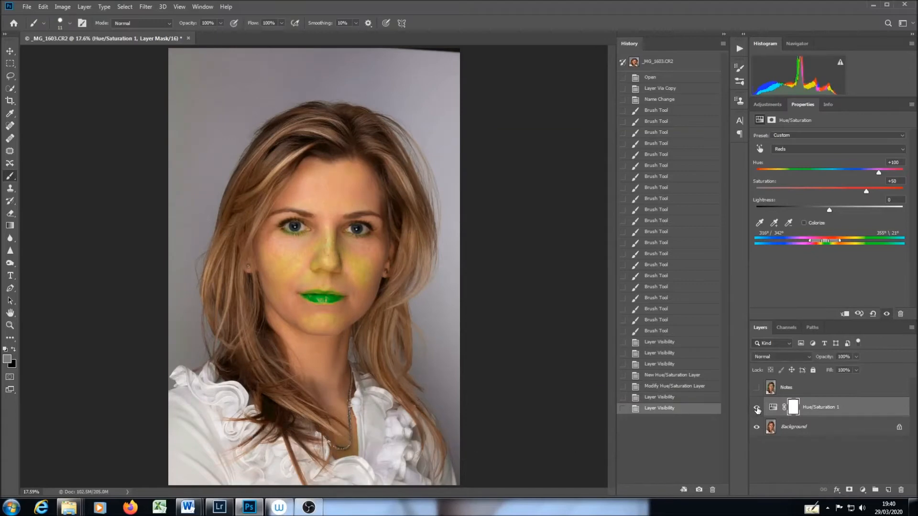
pyautogui.click(756, 409)
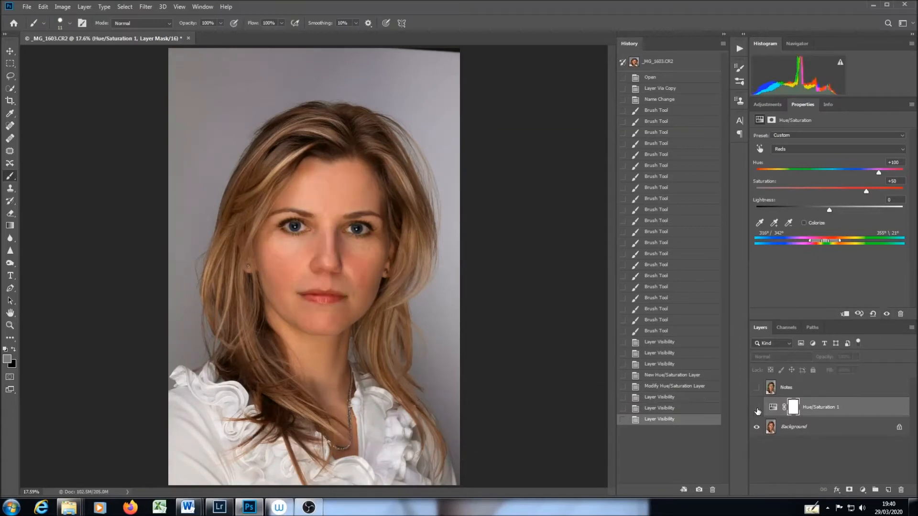
pyautogui.click(757, 408)
pyautogui.click(757, 409)
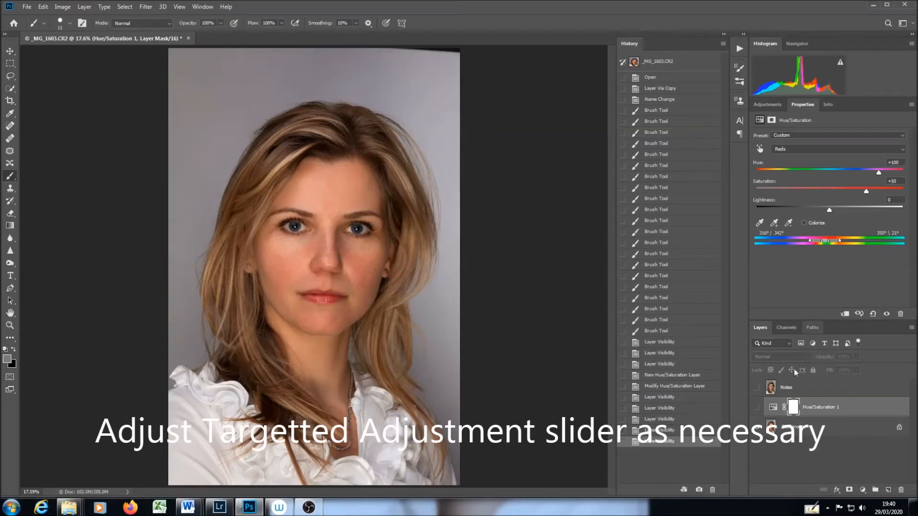
pyautogui.click(757, 408)
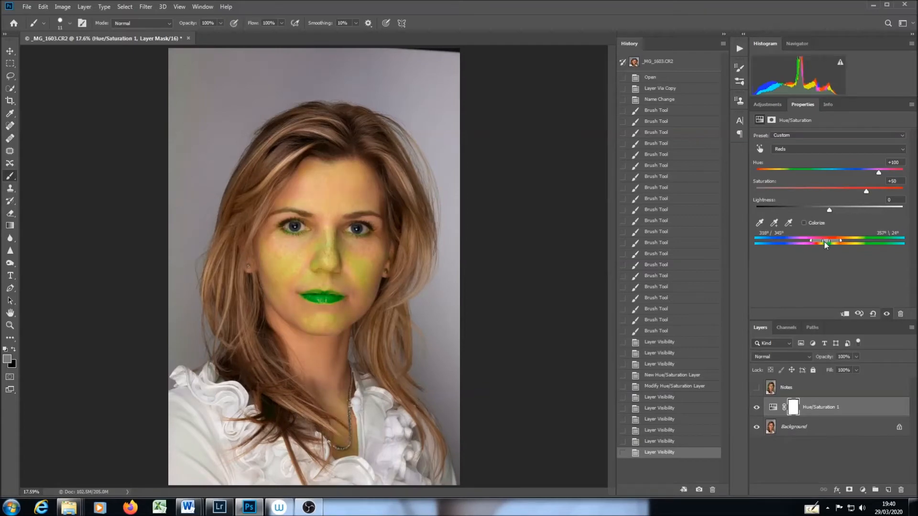
pyautogui.moveTo(823, 243); pyautogui.dragTo(823, 243)
pyautogui.click(823, 242)
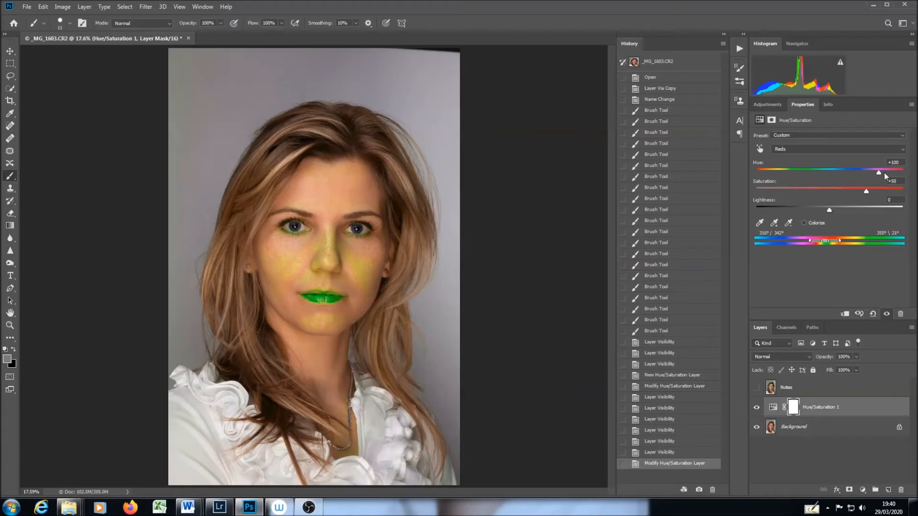
# Reset the Reds' Hue and Saturation to 0.
pyautogui.moveTo(903, 163); pyautogui.dragTo(888, 162)
pyautogui.write('0')
pyautogui.moveTo(899, 181); pyautogui.dragTo(889, 181)
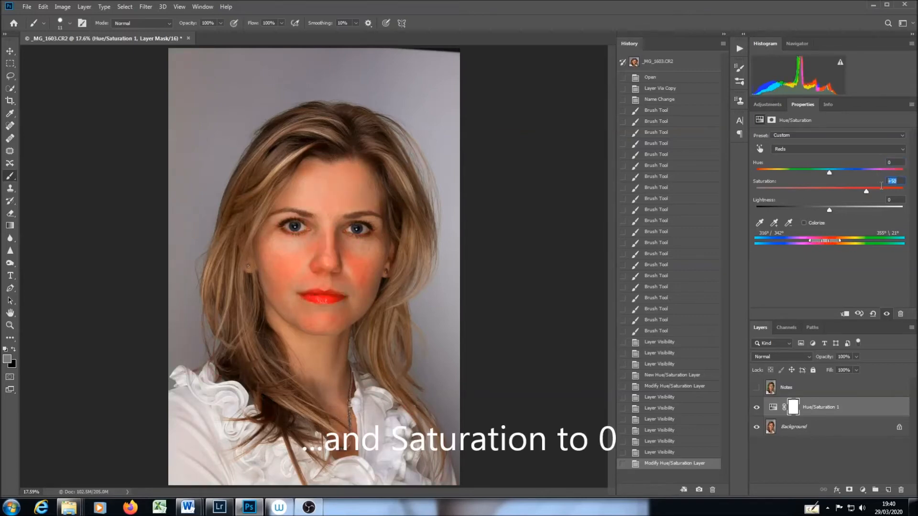
pyautogui.write('0')
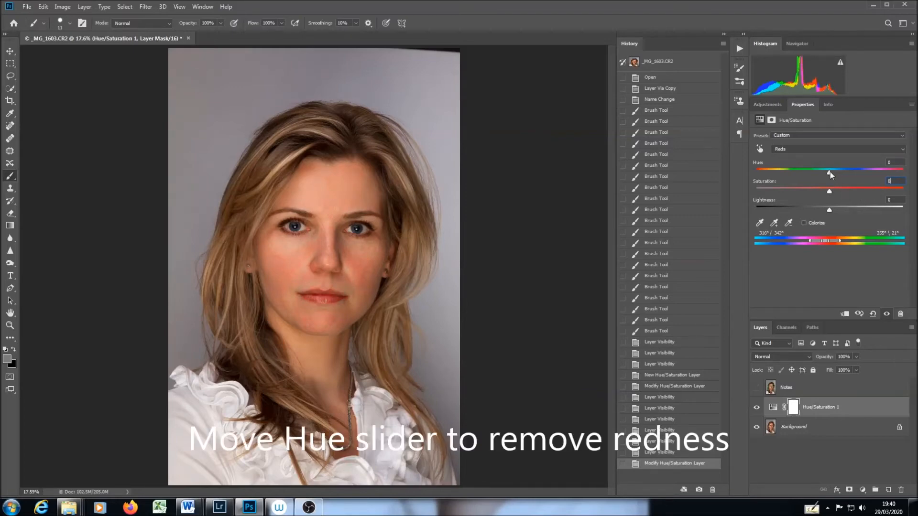
# Reduce the skin redness by setting the Reds' Hue to +21, Saturation to +9 and Lightness to 0.
pyautogui.moveTo(830, 173)
pyautogui.mouseDown()
pyautogui.moveTo(913, 171)
pyautogui.moveTo(815, 192)
pyautogui.moveTo(758, 215)
pyautogui.moveTo(844, 178)
pyautogui.mouseUp()
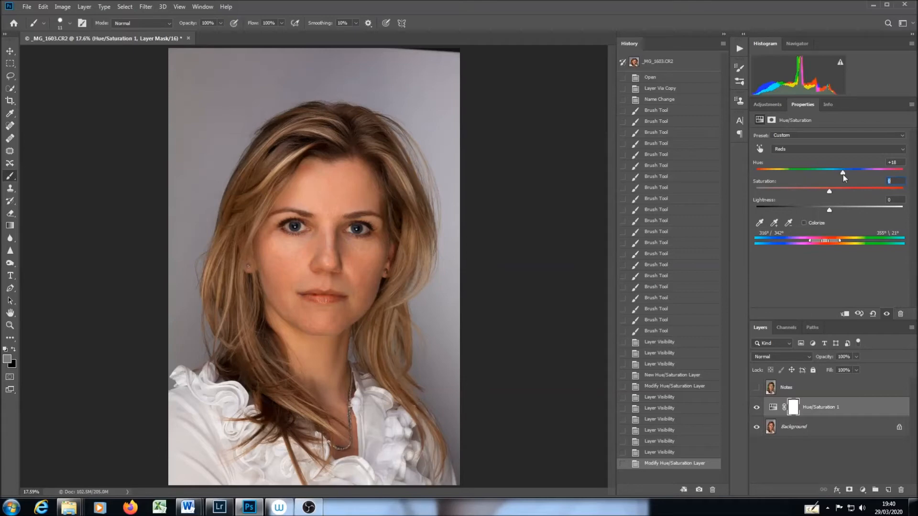
pyautogui.moveTo(845, 178); pyautogui.dragTo(847, 178)
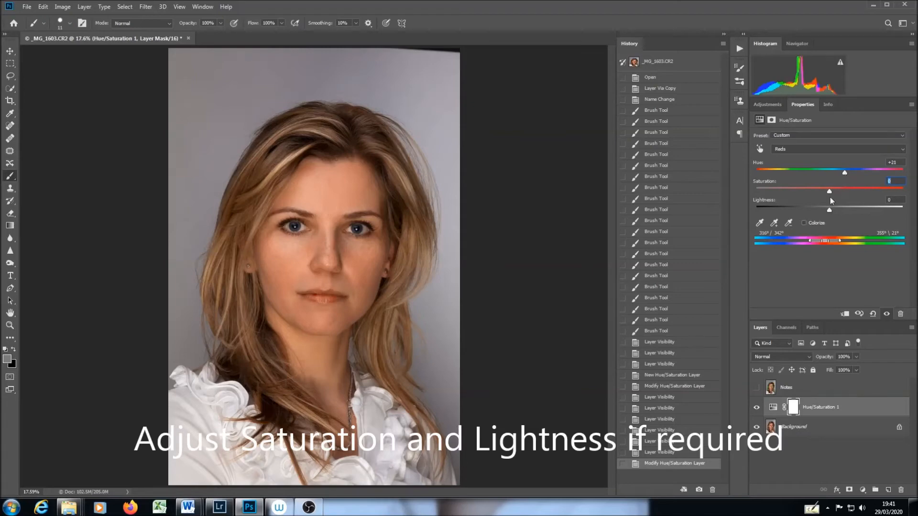
pyautogui.moveTo(830, 192); pyautogui.dragTo(743, 219)
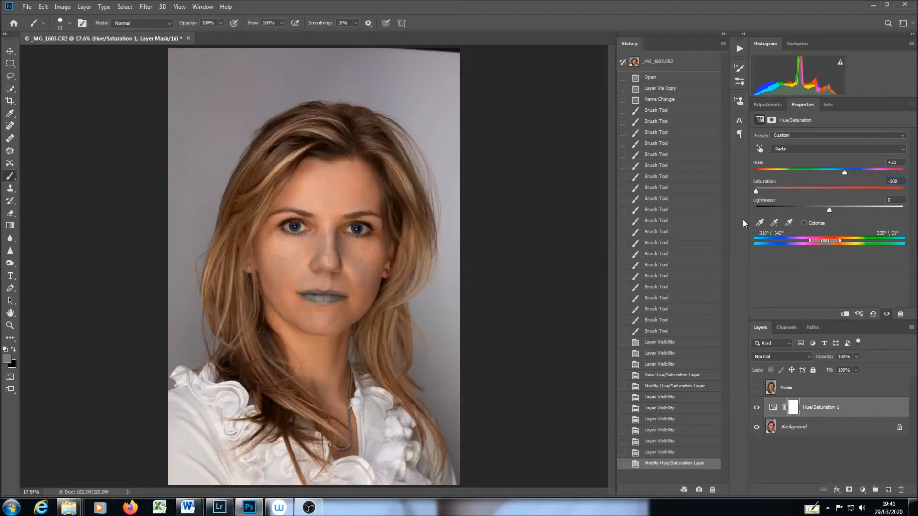
pyautogui.moveTo(817, 197); pyautogui.dragTo(831, 196)
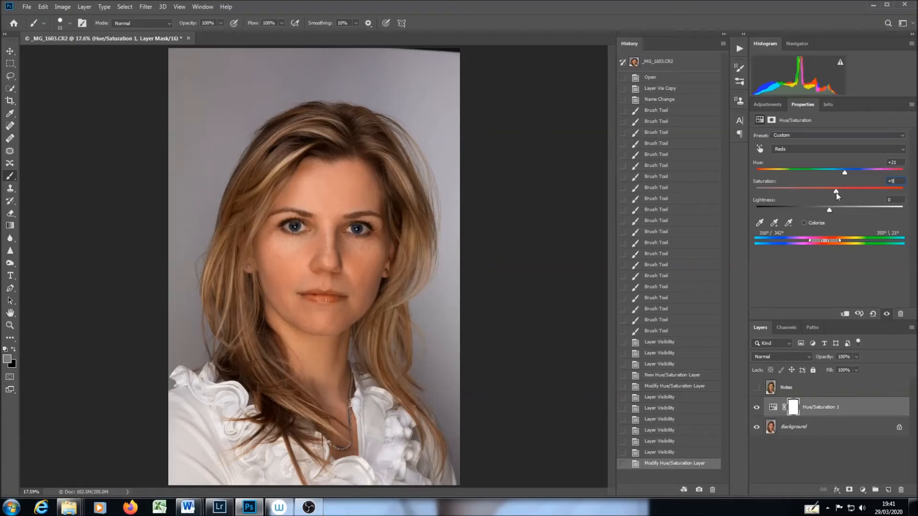
pyautogui.moveTo(830, 211)
pyautogui.mouseDown()
pyautogui.moveTo(889, 195)
pyautogui.moveTo(678, 240)
pyautogui.moveTo(833, 209)
pyautogui.mouseUp()
pyautogui.press('Tab')
pyautogui.write('0')
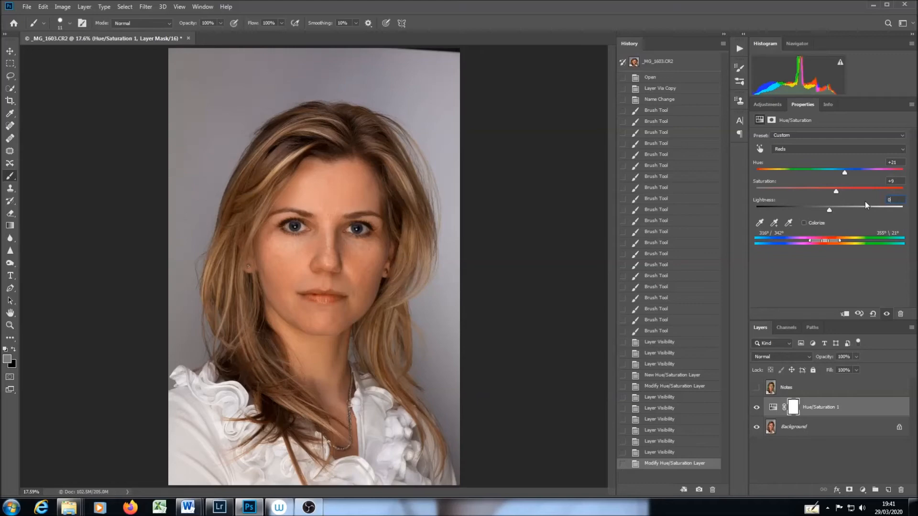
# Toggle the Hue/Saturation layer's visibility to compare the skin tone before and after the redness correction.
pyautogui.click(757, 409)
pyautogui.click(756, 410)
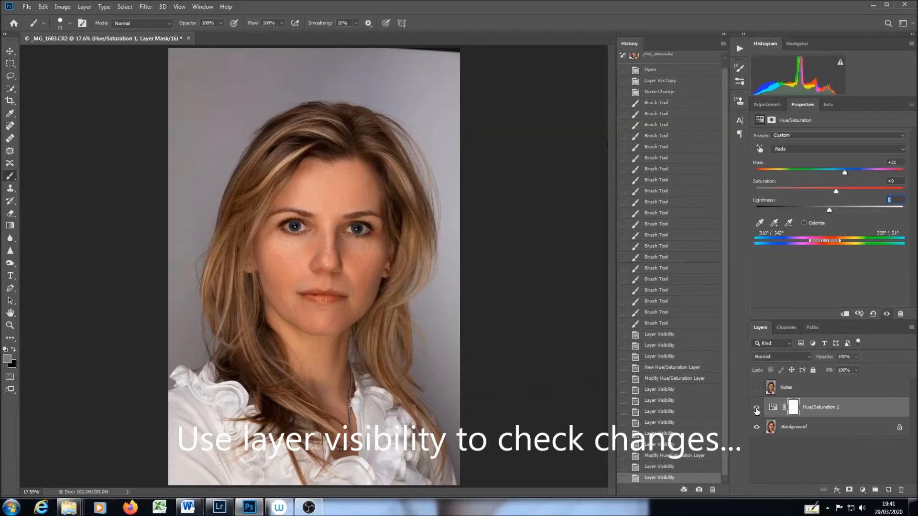
pyautogui.click(756, 410)
pyautogui.click(756, 409)
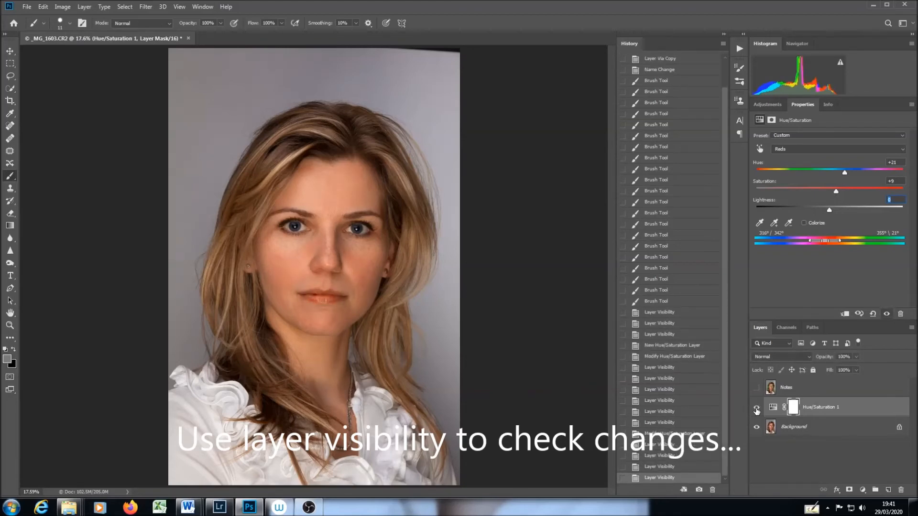
pyautogui.click(756, 409)
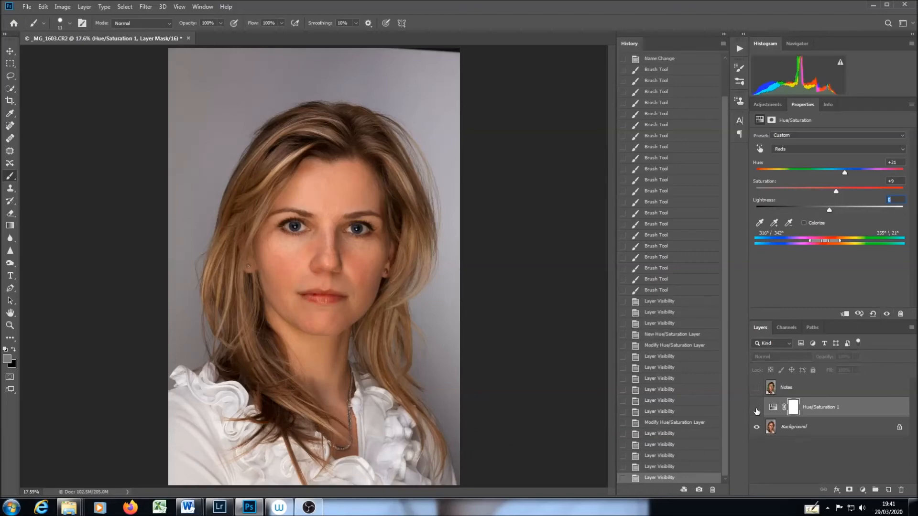
pyautogui.click(757, 410)
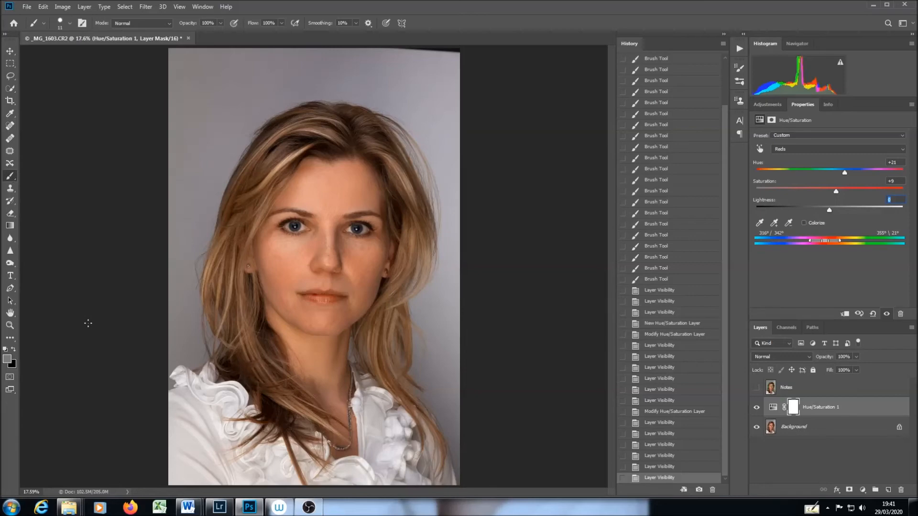
# Resize the brush to roughly suit the lips, about 96 px, and set the foreground colour to black with a white background colour.
pyautogui.moveTo(429, 216); pyautogui.dragTo(435, 145)
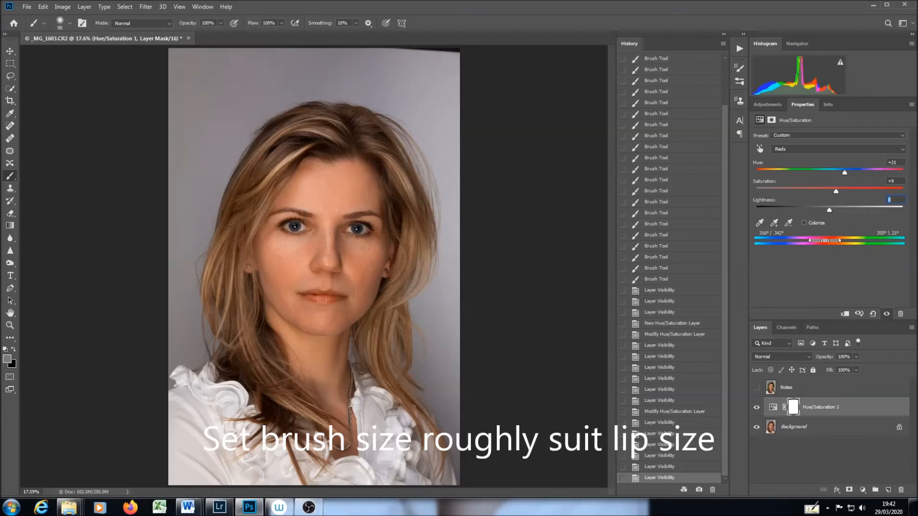
pyautogui.hotkey('ctrl', '+')
pyautogui.hotkey('ctrl', '+')
pyautogui.hotkey('ctrl', '+')
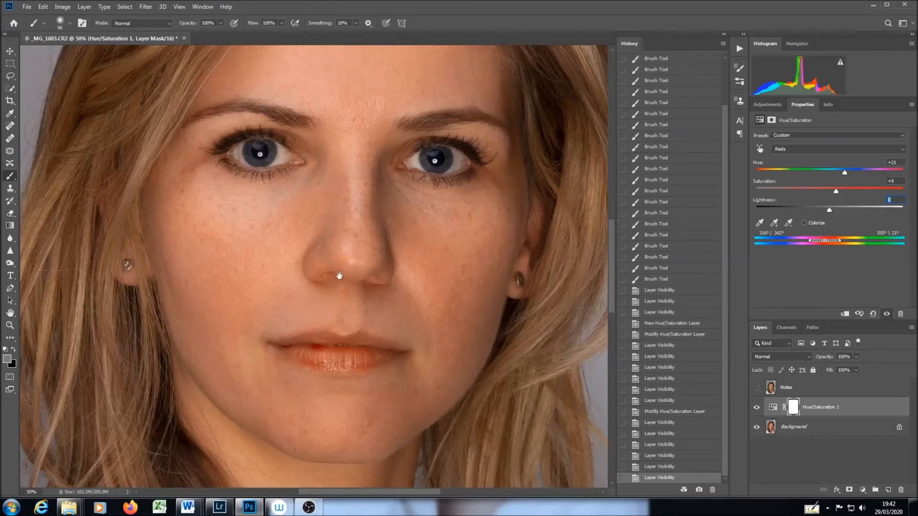
pyautogui.moveTo(327, 317); pyautogui.dragTo(348, 235)
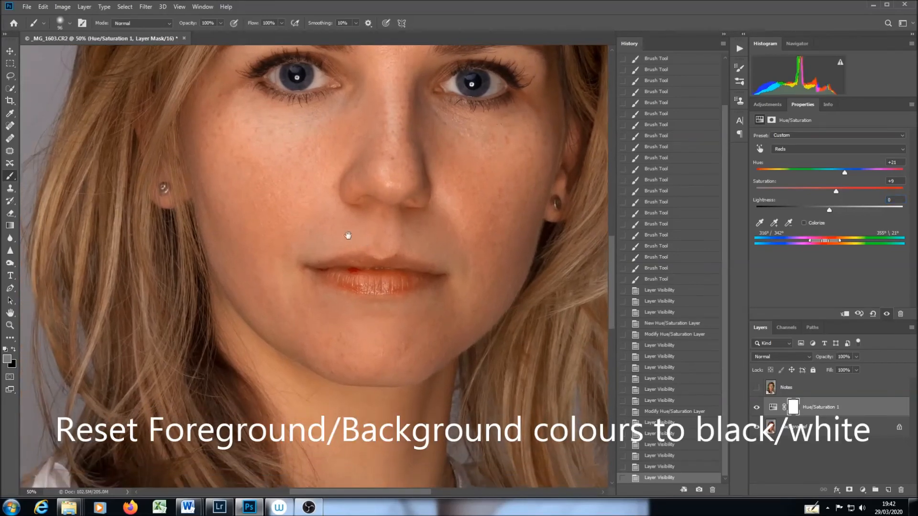
pyautogui.click(6, 349)
pyautogui.click(14, 351)
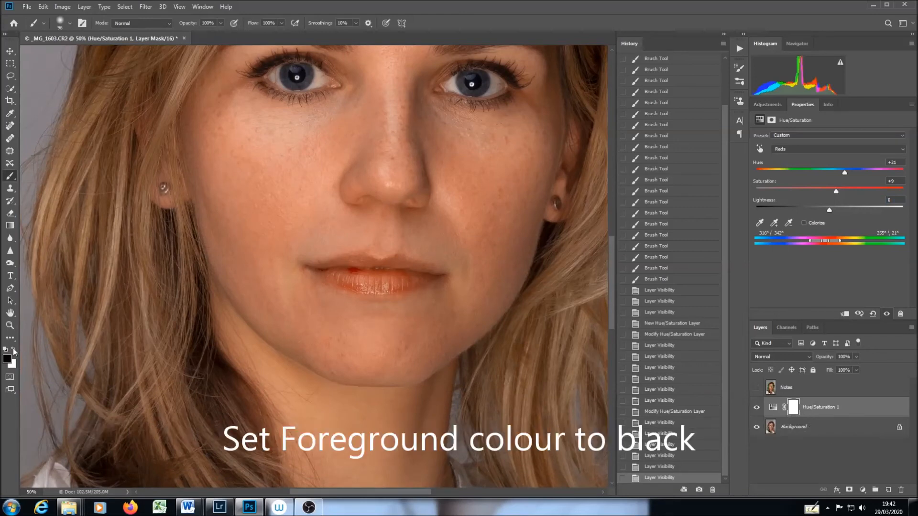
pyautogui.click(7, 359)
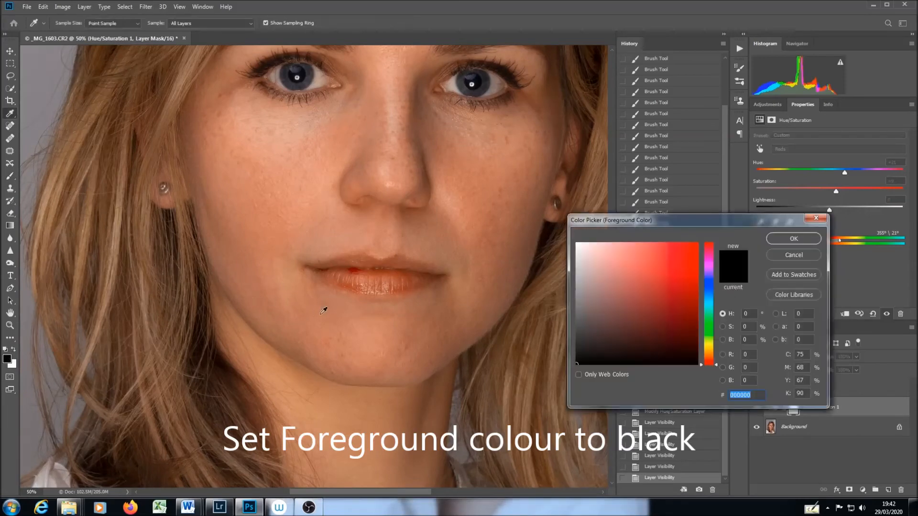
pyautogui.click(791, 256)
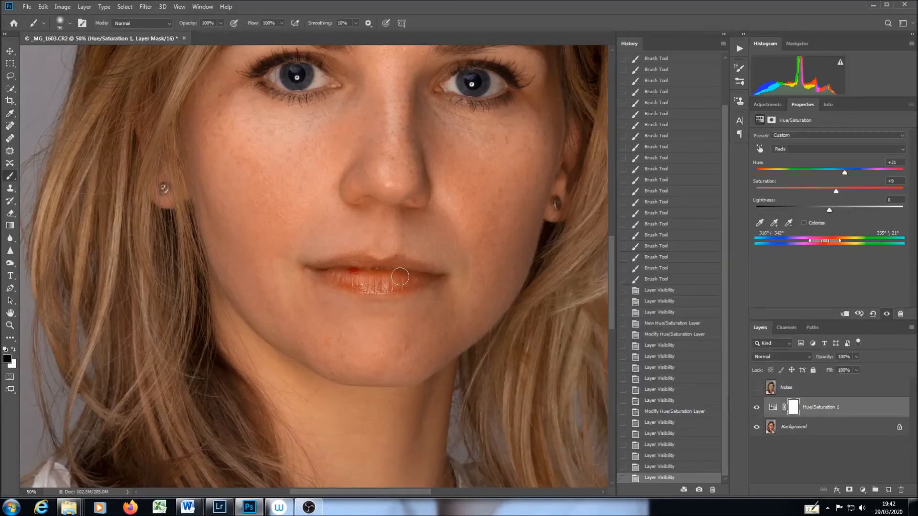
# Paint black over the lips on the Hue/Saturation layer mask to restore their original colour.
pyautogui.moveTo(406, 280); pyautogui.dragTo(367, 284)
pyautogui.moveTo(336, 280); pyautogui.dragTo(395, 288)
pyautogui.click(371, 273)
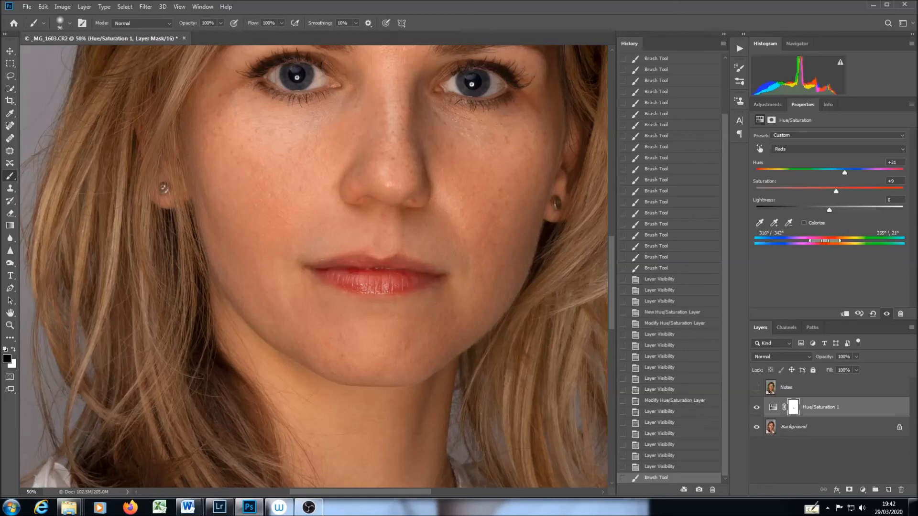
# Check the whole portrait with the masked Hue/Saturation layer switched on and off.
pyautogui.hotkey('ctrl', '0')
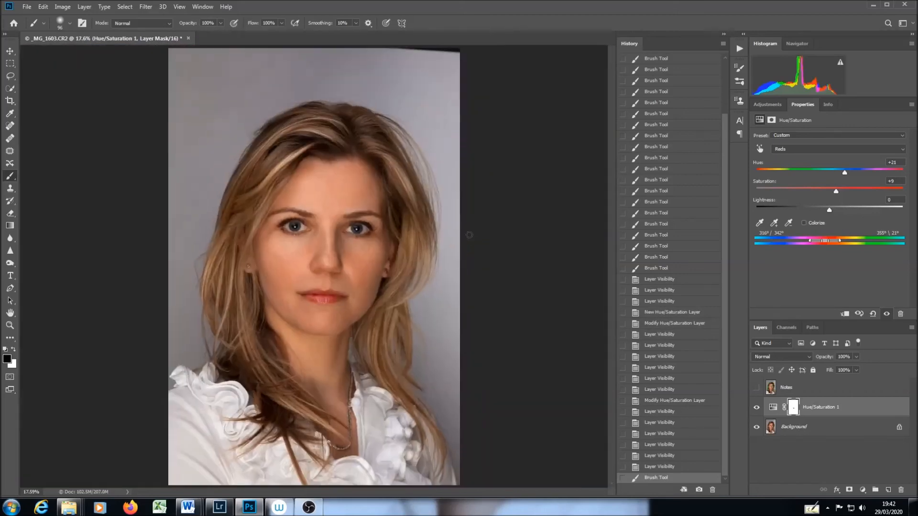
pyautogui.click(757, 409)
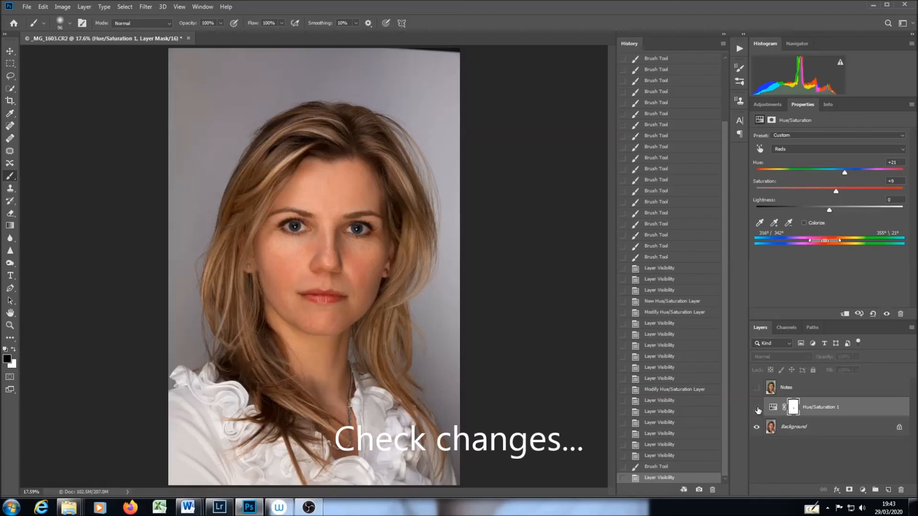
pyautogui.click(757, 409)
pyautogui.click(757, 410)
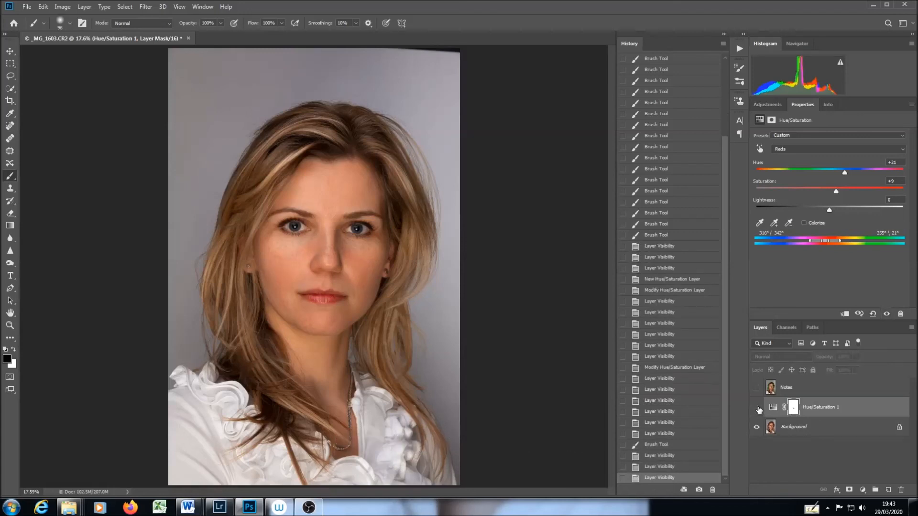
pyautogui.click(758, 409)
pyautogui.click(758, 410)
pyautogui.click(757, 409)
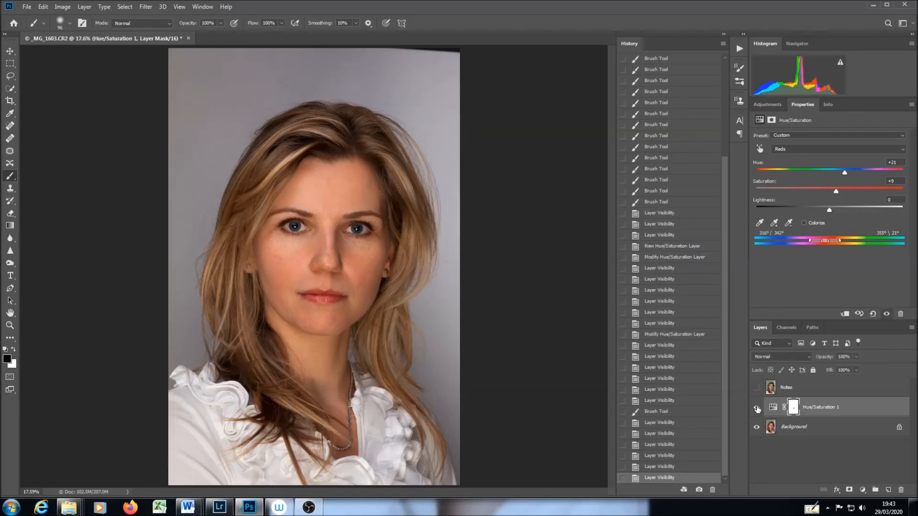